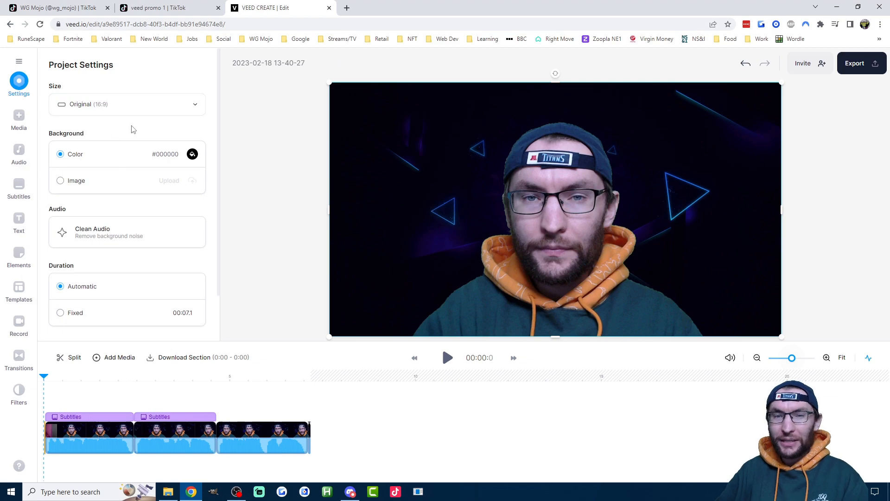
# - Look through the TikTok profile's video grid around the veed promo 1 video for examples of short videos with subtitles
pyautogui.hotkey('ctrl', '1')
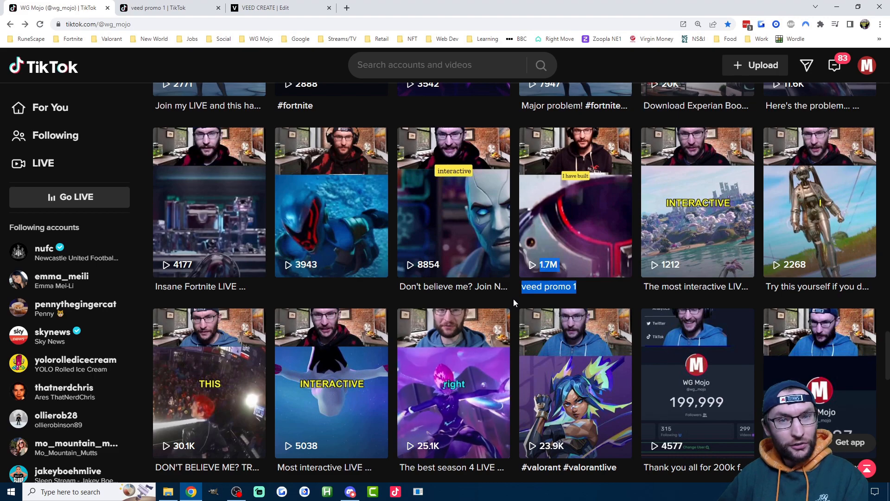
pyautogui.click(274, 8)
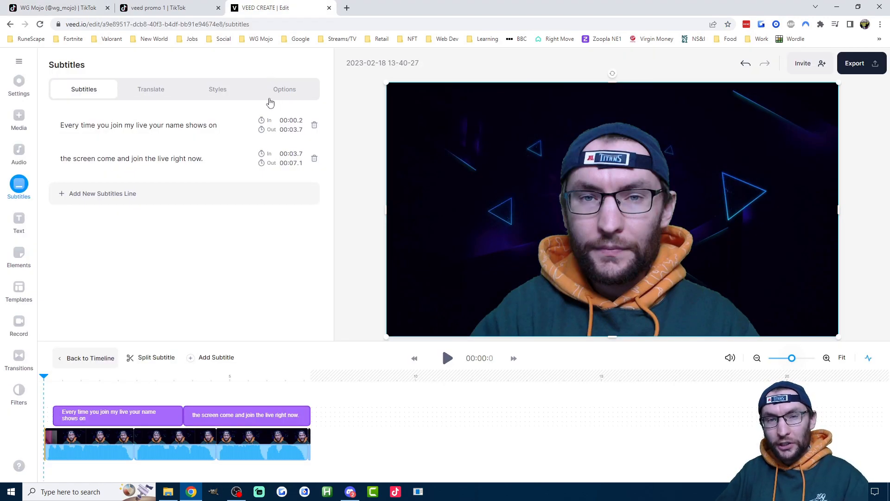
pyautogui.click(161, 8)
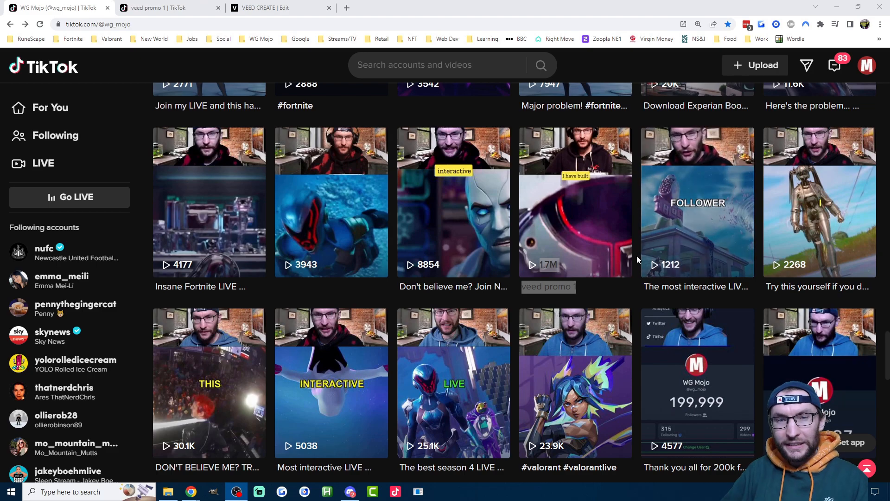
pyautogui.click(589, 295)
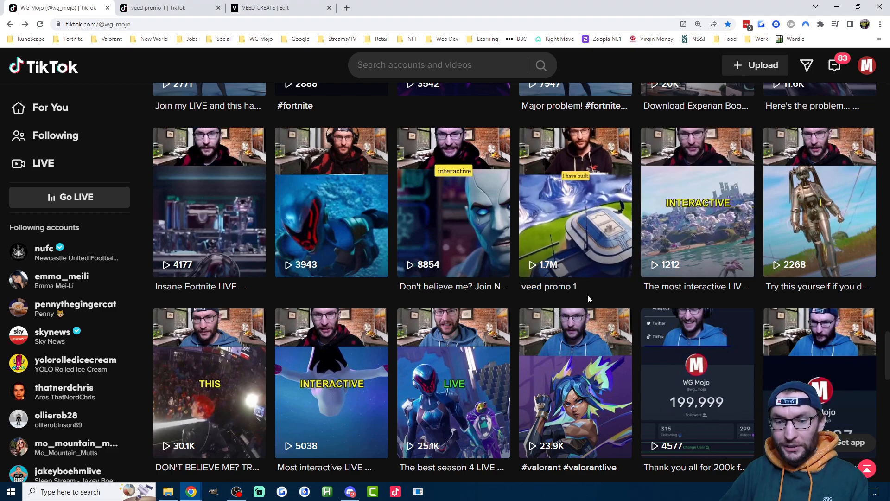
pyautogui.scroll(8, 598, 293)
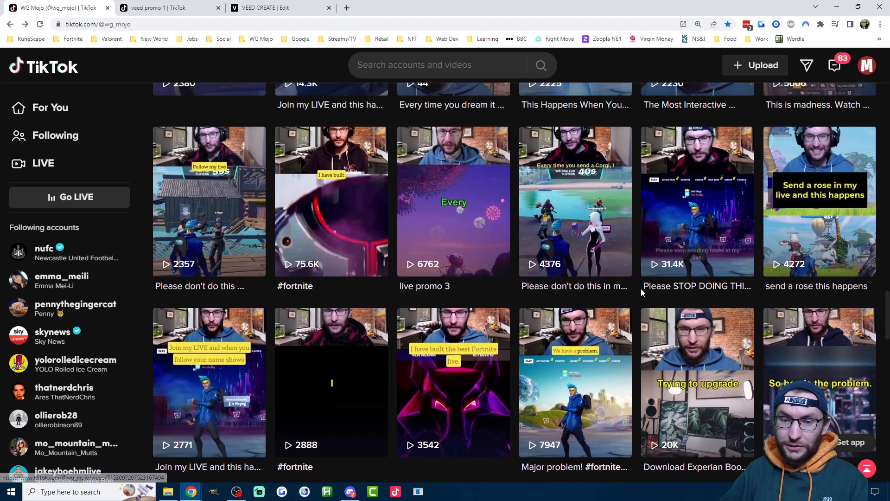
pyautogui.scroll(-7, 641, 288)
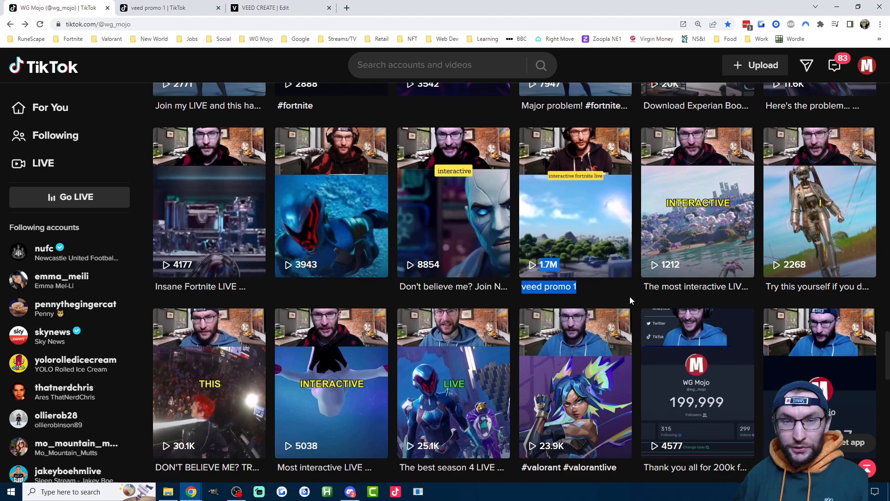
pyautogui.scroll(4, 630, 297)
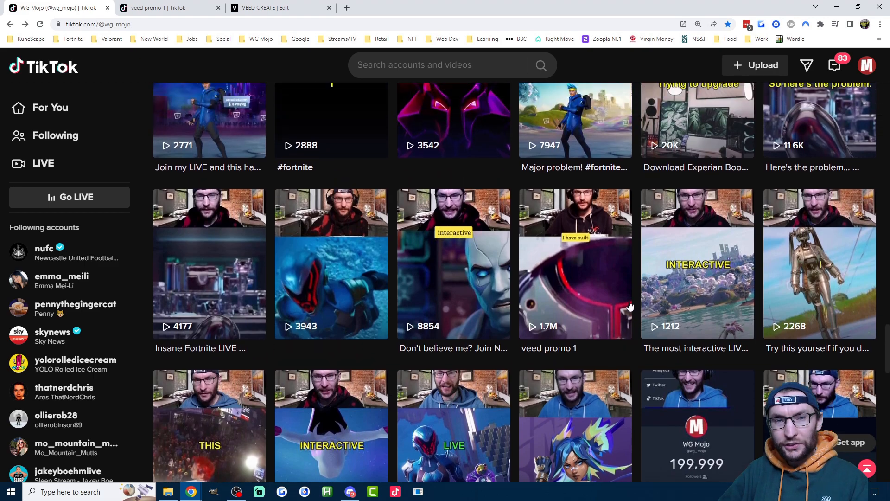
pyautogui.scroll(7, 627, 305)
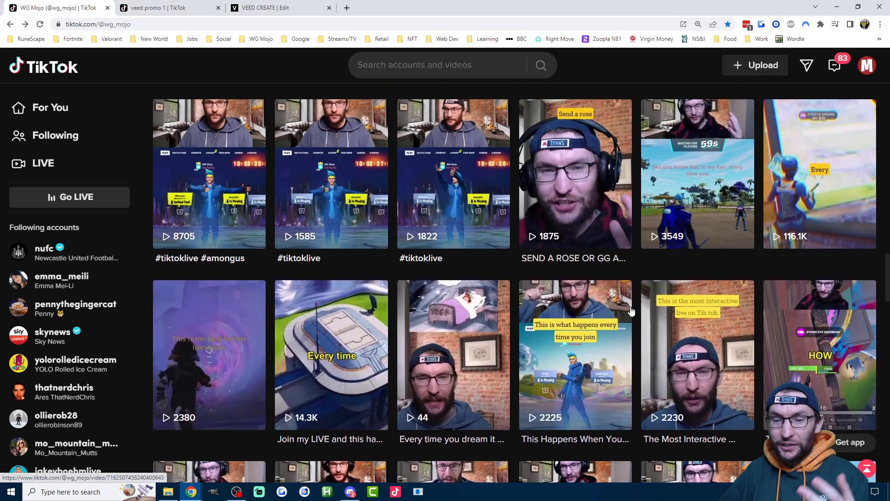
pyautogui.scroll(4, 633, 308)
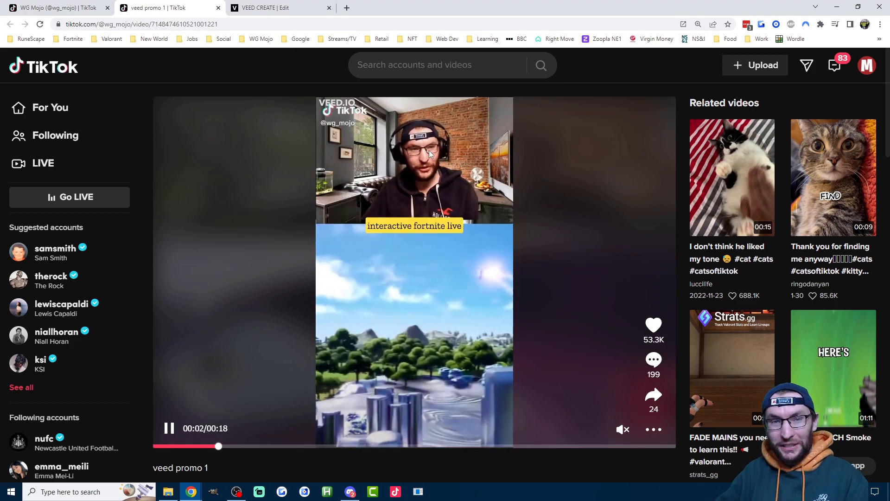
# - Examine the veed promo 1 TikTok video and its caption, replaying it from near the start
pyautogui.scroll(-2, 426, 160)
pyautogui.moveTo(208, 375); pyautogui.dragTo(154, 374)
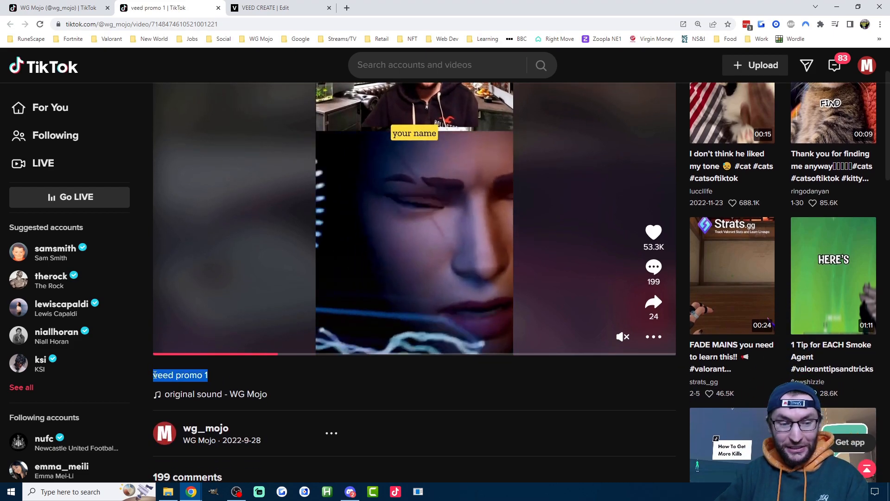
pyautogui.scroll(2, 144, 364)
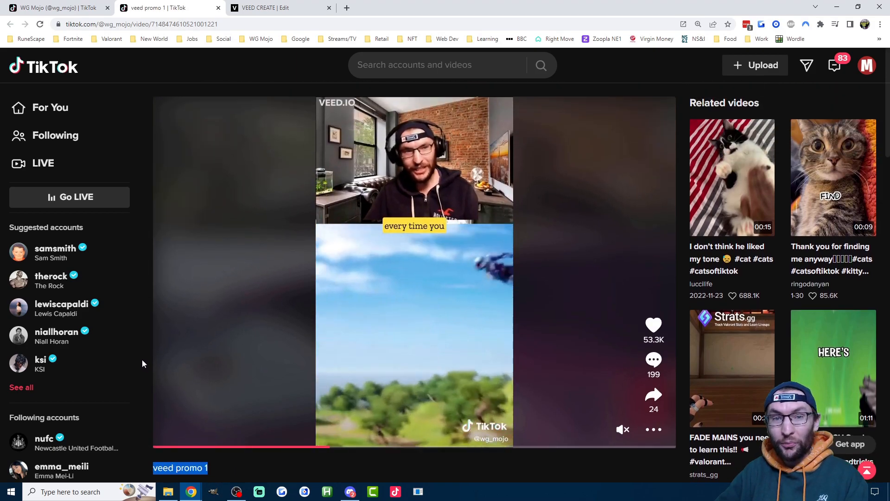
pyautogui.moveTo(169, 435)
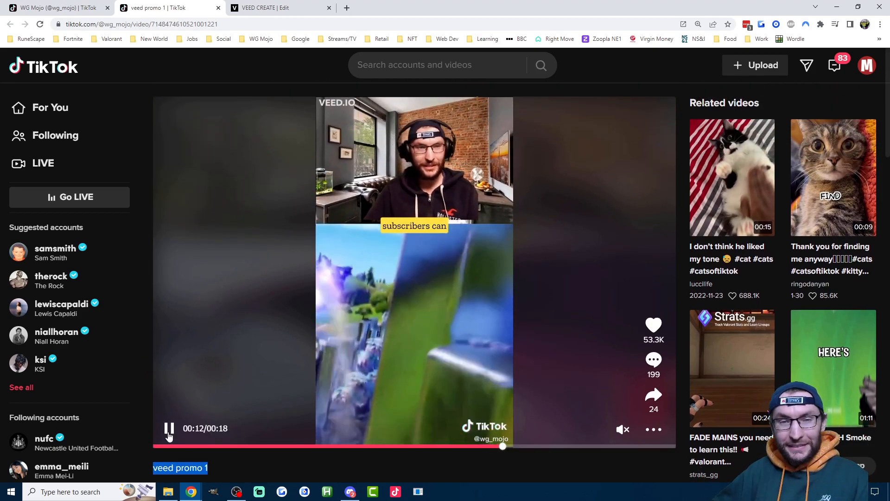
pyautogui.click(184, 446)
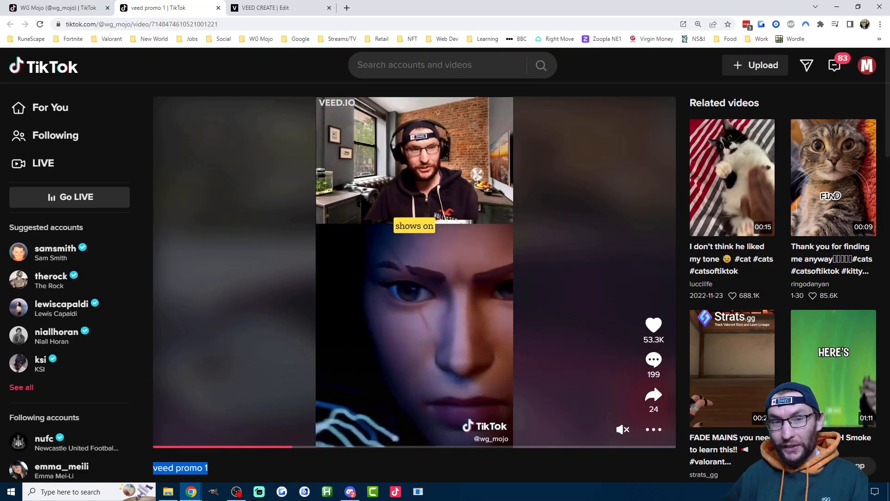
pyautogui.moveTo(483, 284)
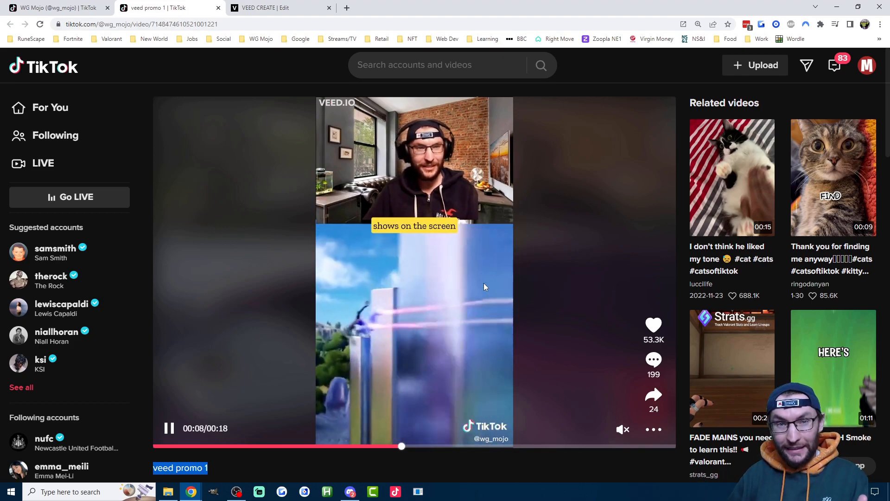
pyautogui.press('Escape')
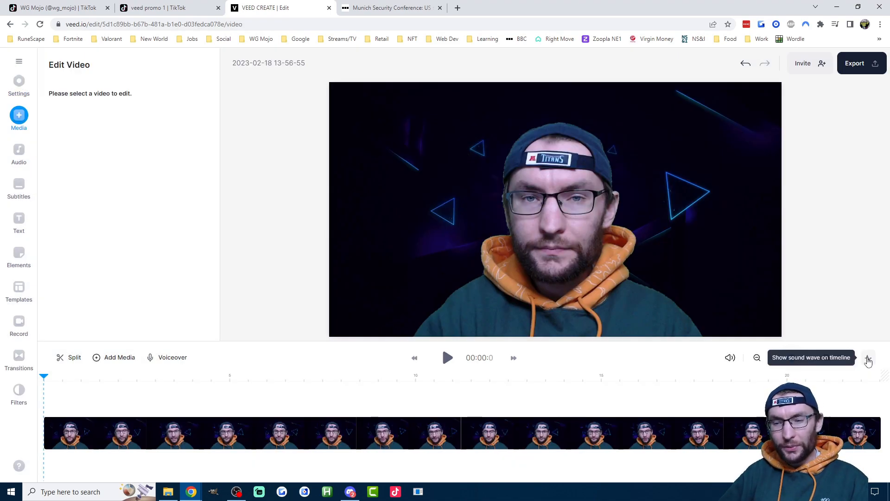
# - With the sound wave shown on the timeline, remove silences from the video and delete the tiny leftover clip at the start
pyautogui.click(868, 360)
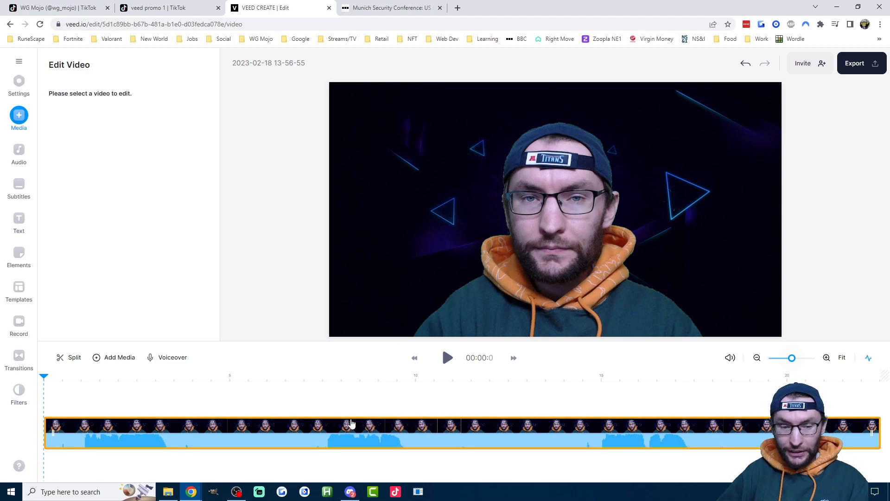
pyautogui.click(279, 438)
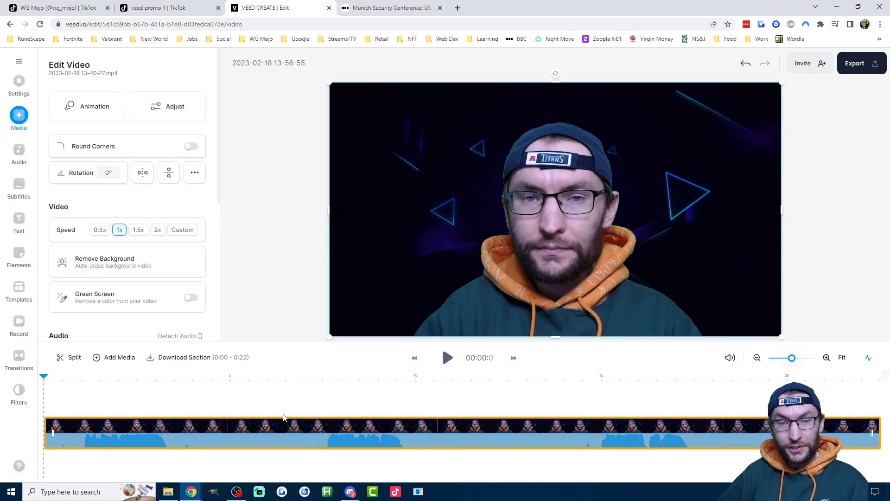
pyautogui.scroll(-5, 158, 181)
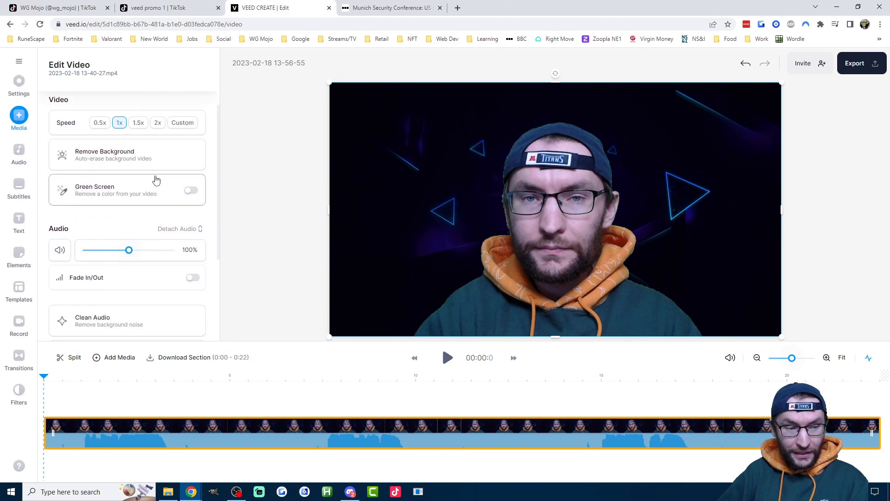
pyautogui.click(129, 243)
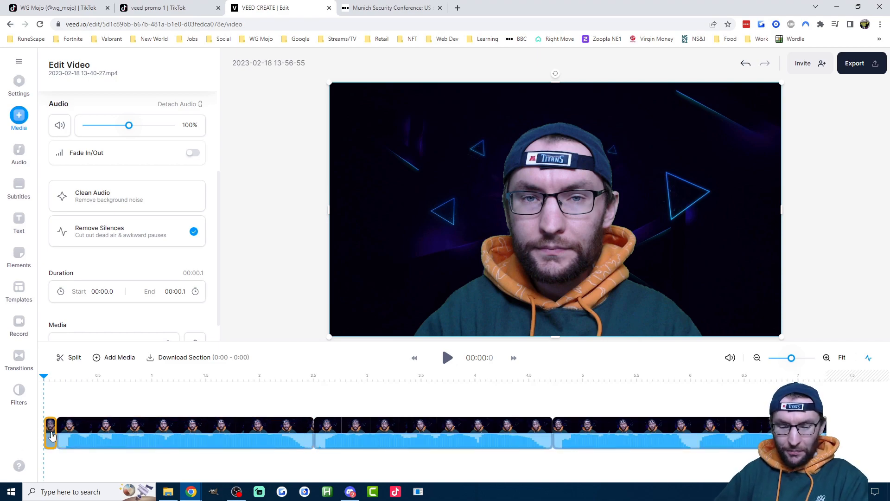
pyautogui.press('Delete')
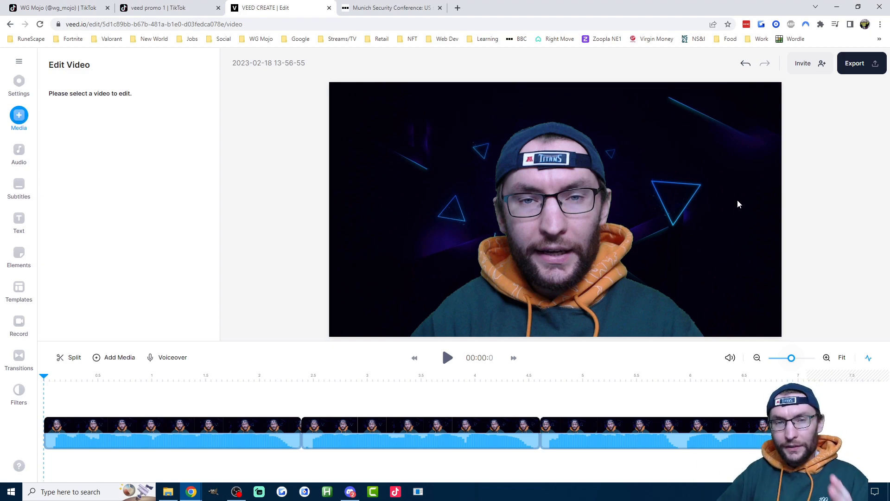
# - Set the project size to YouTube Short (9:16)
pyautogui.click(26, 90)
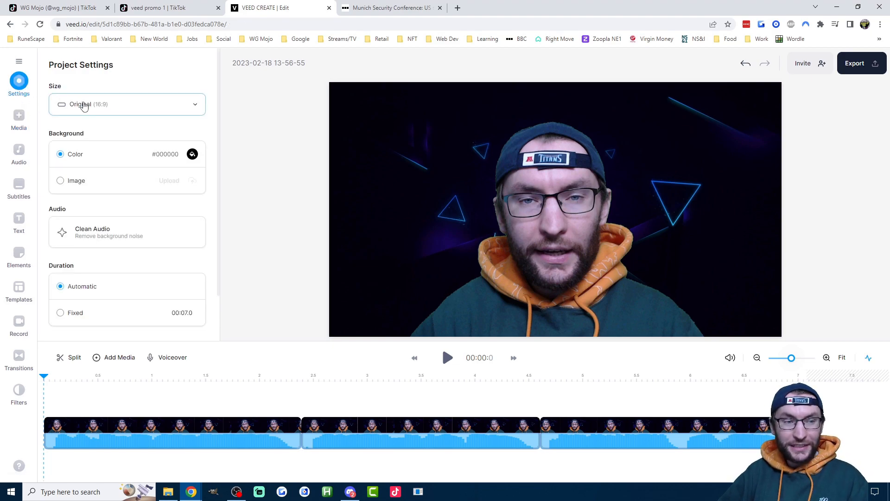
pyautogui.click(89, 105)
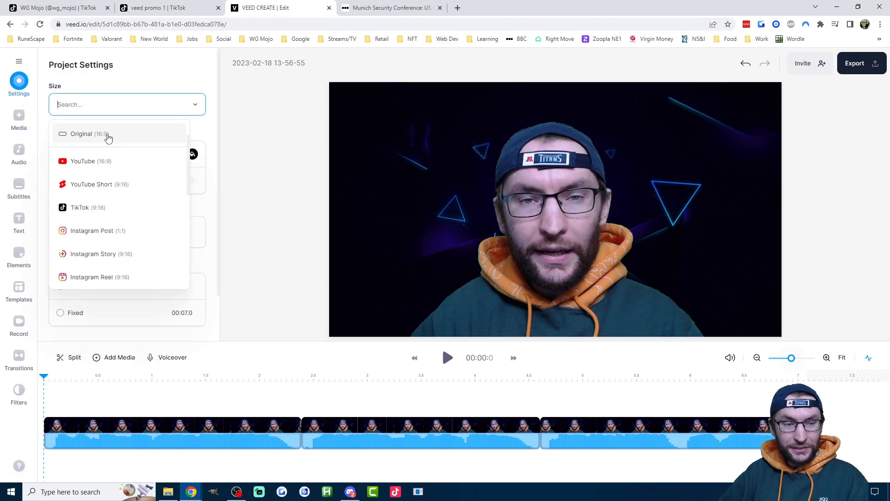
pyautogui.click(104, 185)
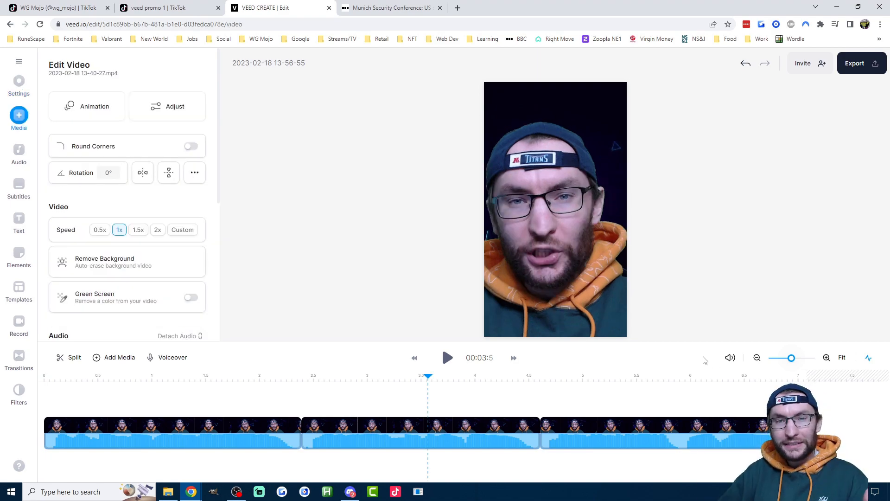
# - Fit each of the three timeline clips to the canvas and check the first clip's framing
pyautogui.click(227, 432)
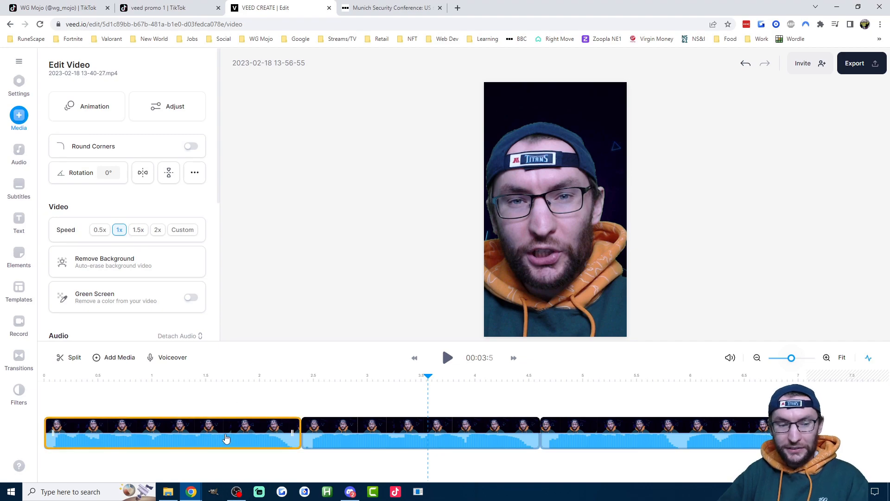
pyautogui.click(195, 174)
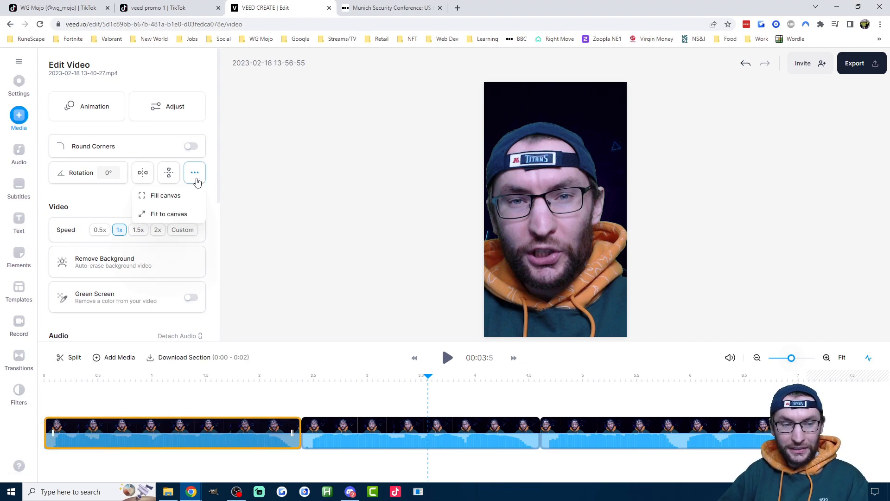
pyautogui.click(364, 379)
pyautogui.click(195, 172)
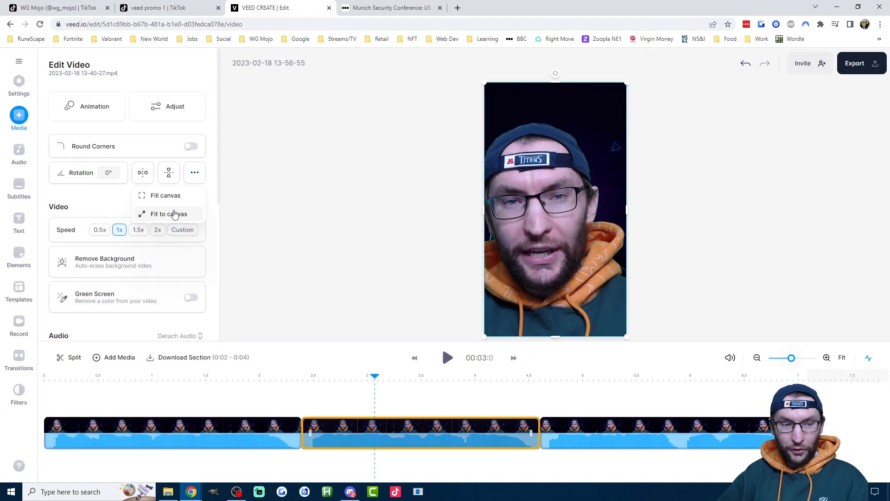
pyautogui.click(174, 214)
pyautogui.click(633, 378)
pyautogui.click(195, 172)
pyautogui.click(169, 213)
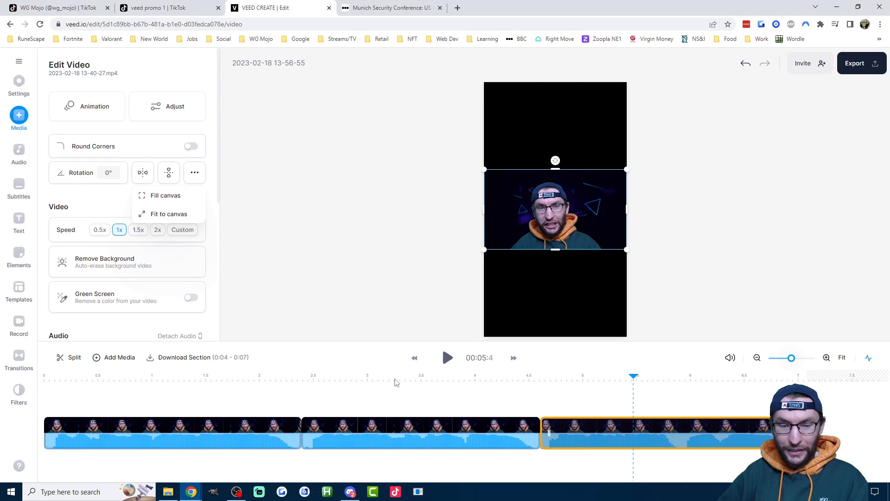
pyautogui.click(247, 379)
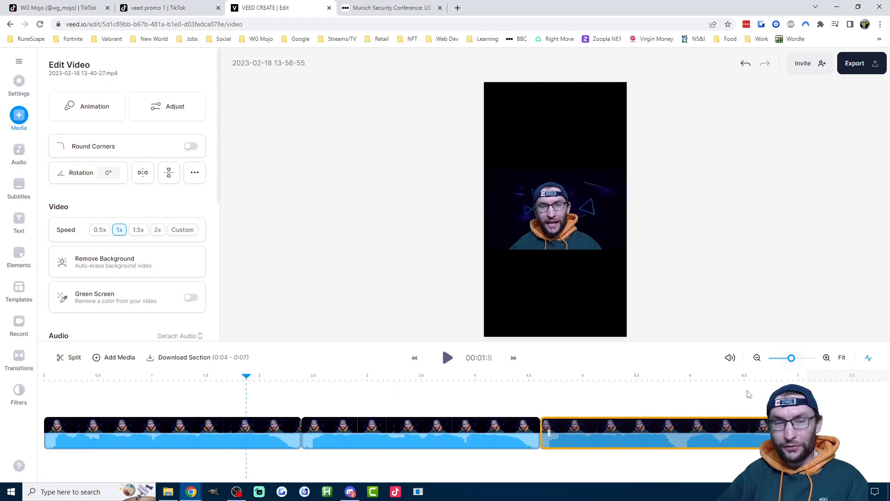
# - Move all three clips together to the top edge of the canvas and check their placement along the timeline
pyautogui.moveTo(747, 395); pyautogui.dragTo(200, 442)
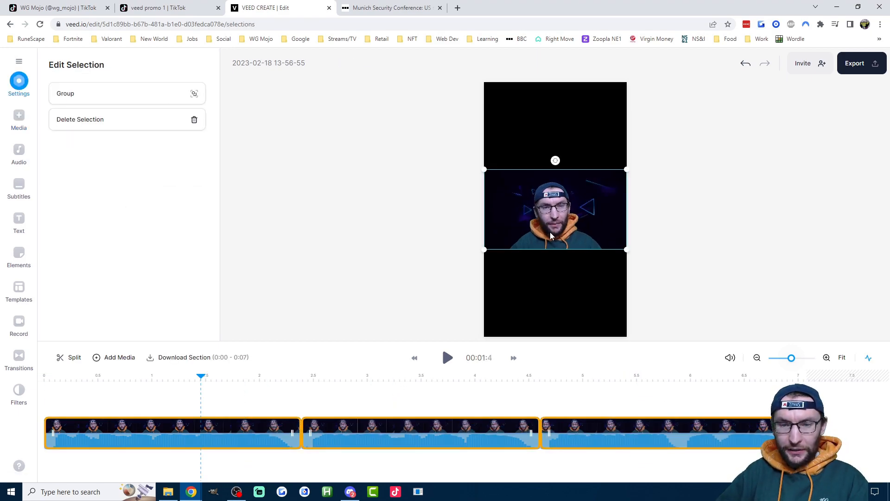
pyautogui.moveTo(565, 192); pyautogui.dragTo(564, 105)
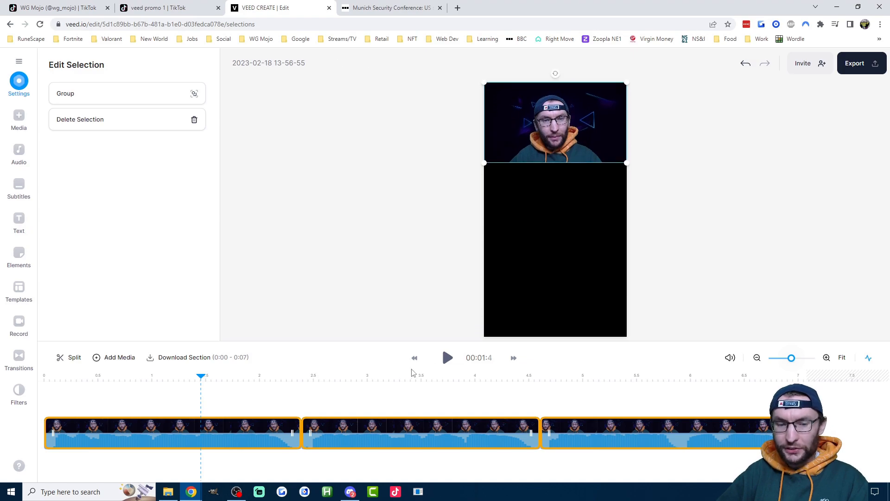
pyautogui.click(368, 378)
pyautogui.click(632, 383)
pyautogui.click(573, 407)
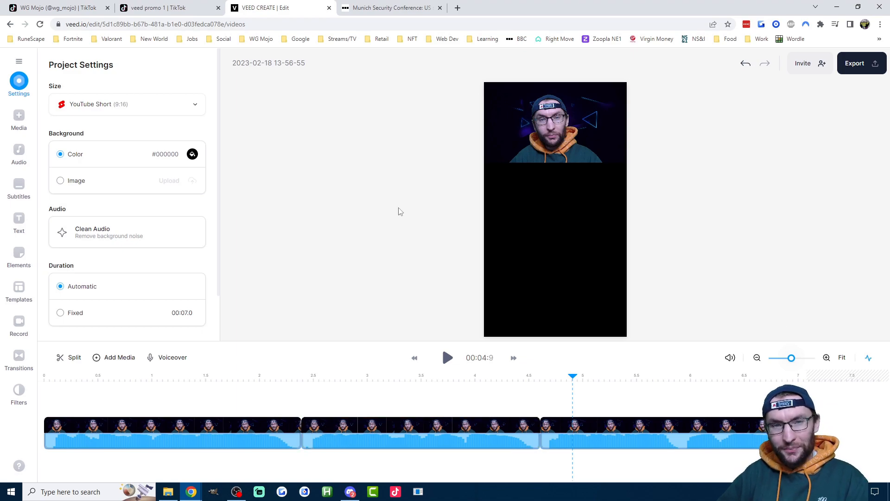
# - Create automatic subtitles for the video with English as the spoken language
pyautogui.click(19, 186)
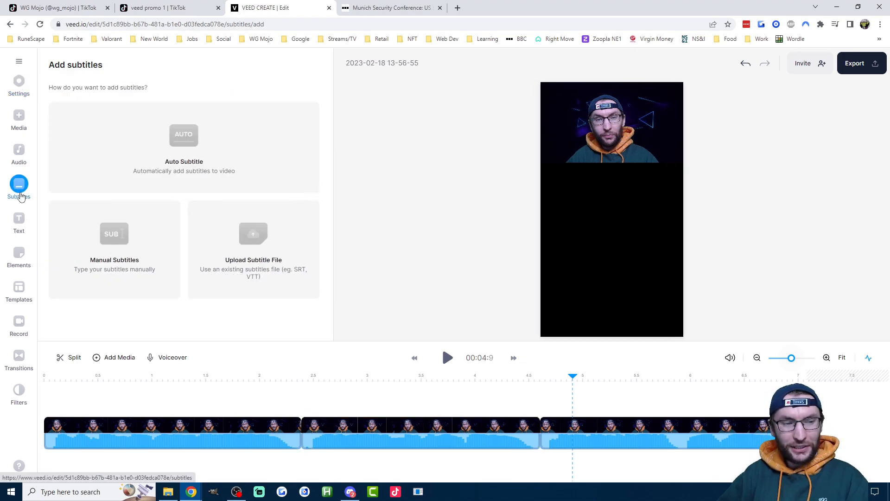
pyautogui.click(187, 166)
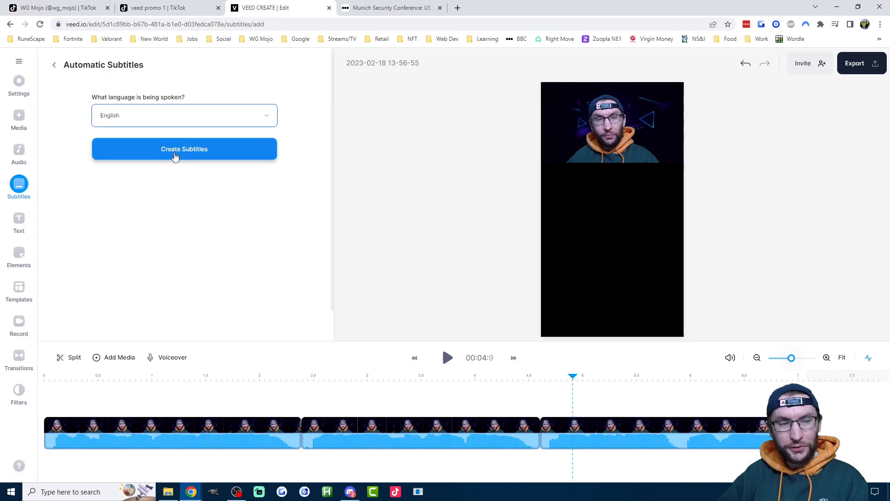
pyautogui.click(175, 158)
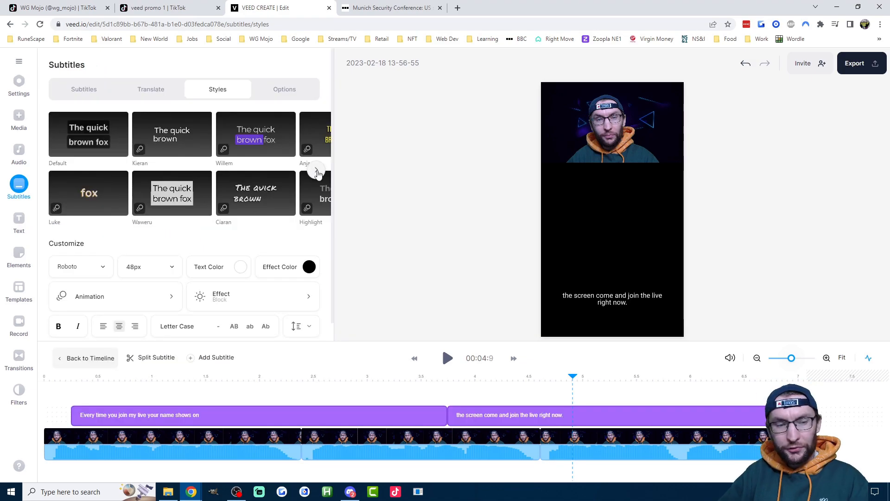
# - Apply the Retro style preset to the subtitles
pyautogui.click(316, 171)
pyautogui.scroll(-1, 269, 222)
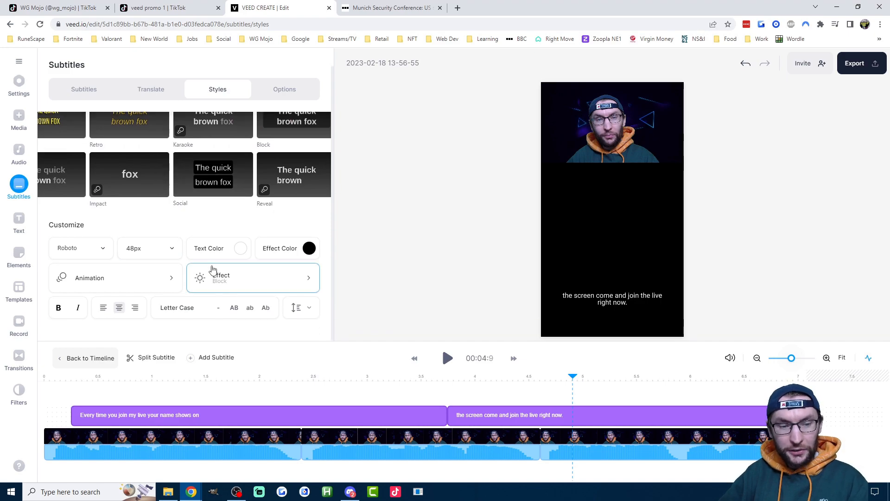
pyautogui.scroll(1, 185, 251)
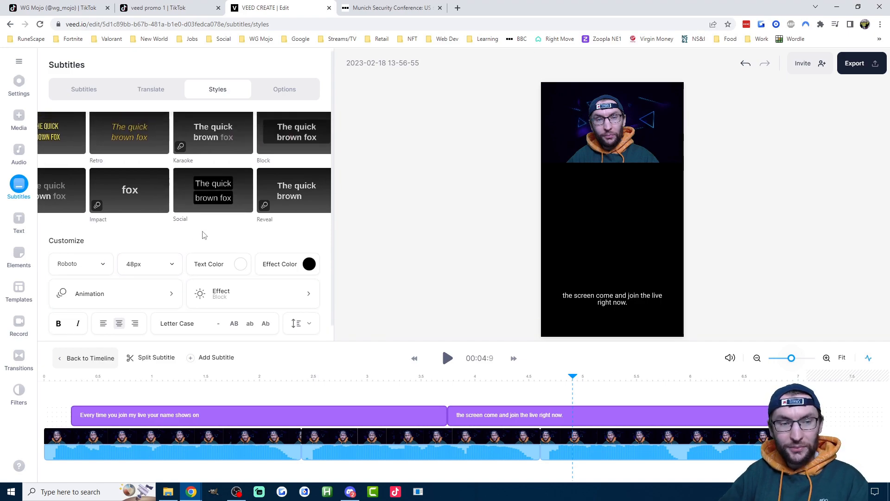
pyautogui.click(130, 146)
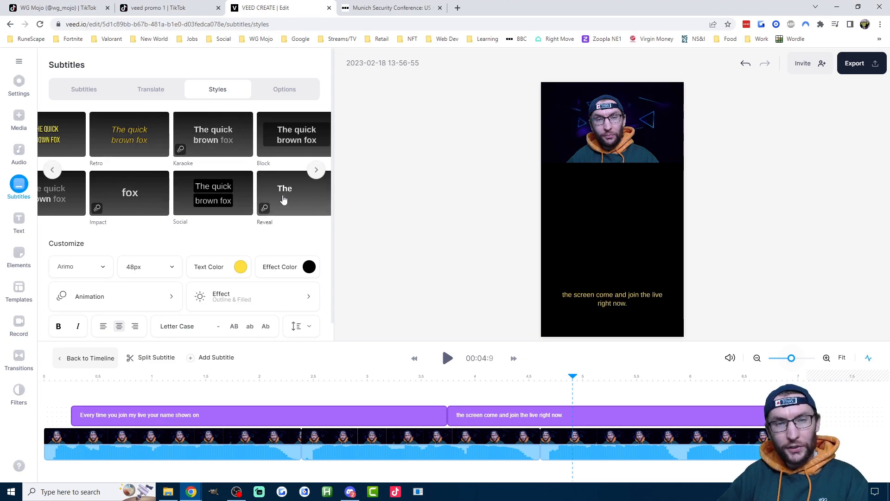
# - Split the first subtitle line after "Every time you join my live" so "your name shows on" becomes its own line
pyautogui.click(81, 92)
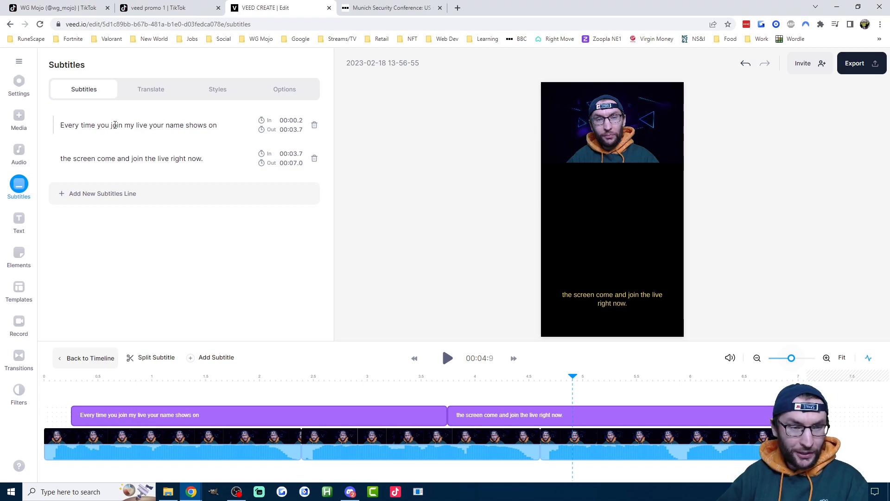
pyautogui.click(146, 124)
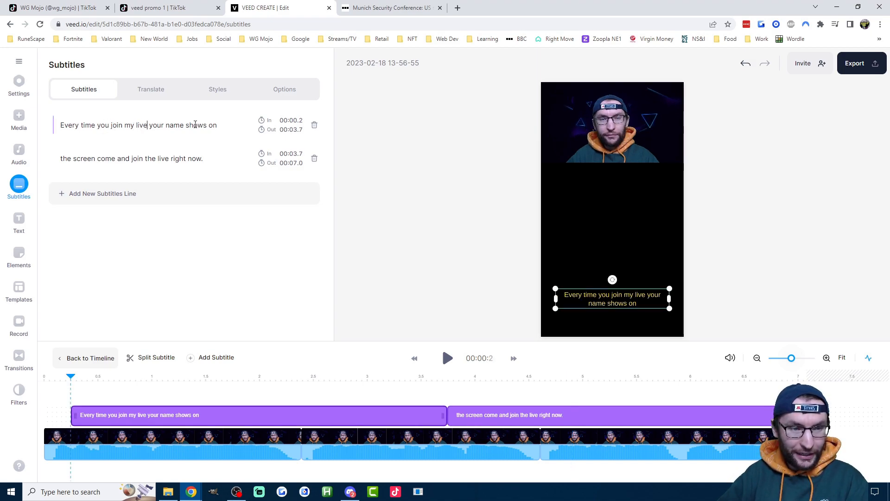
pyautogui.press('Return')
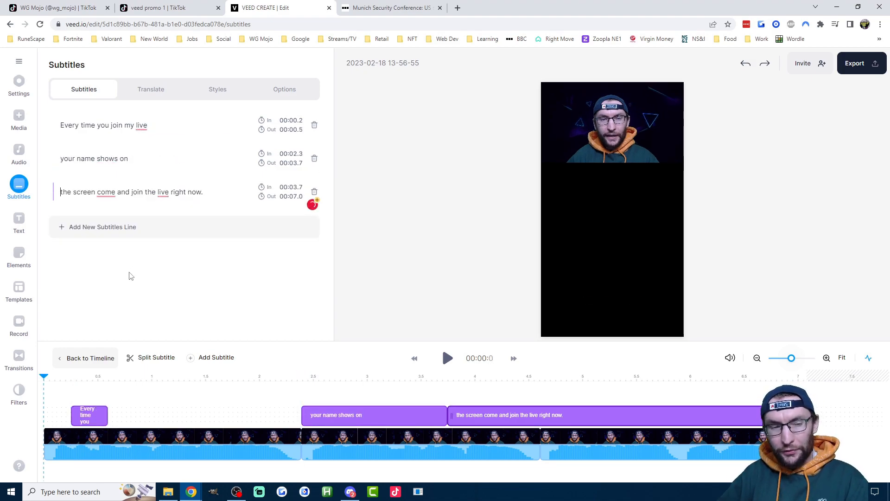
# - Retime the "Every time you join my live" subtitle to start at 00:00.0 and end at 00:02.3
pyautogui.click(168, 126)
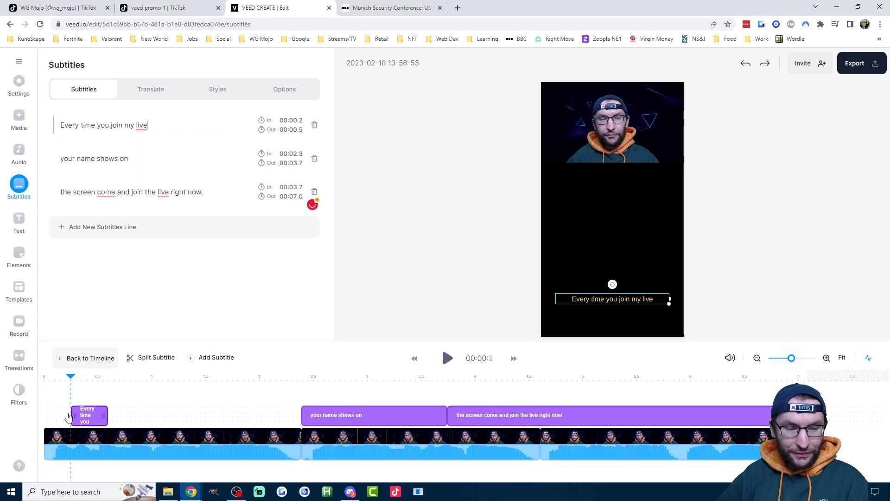
pyautogui.moveTo(301, 378); pyautogui.dragTo(293, 377)
pyautogui.click(56, 378)
pyautogui.moveTo(55, 379); pyautogui.dragTo(52, 379)
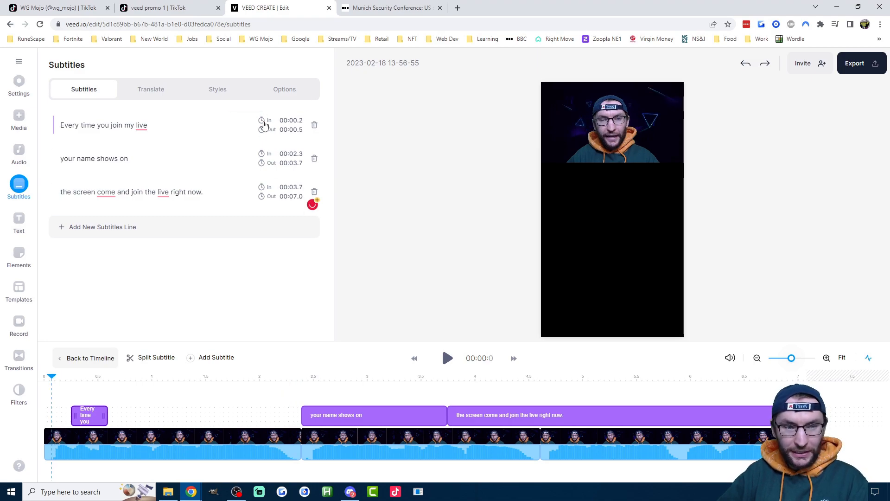
pyautogui.click(262, 121)
pyautogui.click(293, 378)
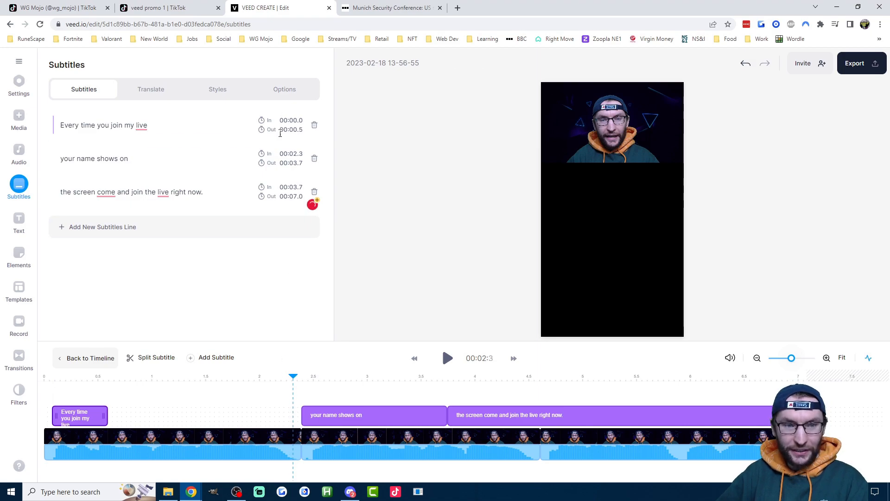
pyautogui.click(261, 130)
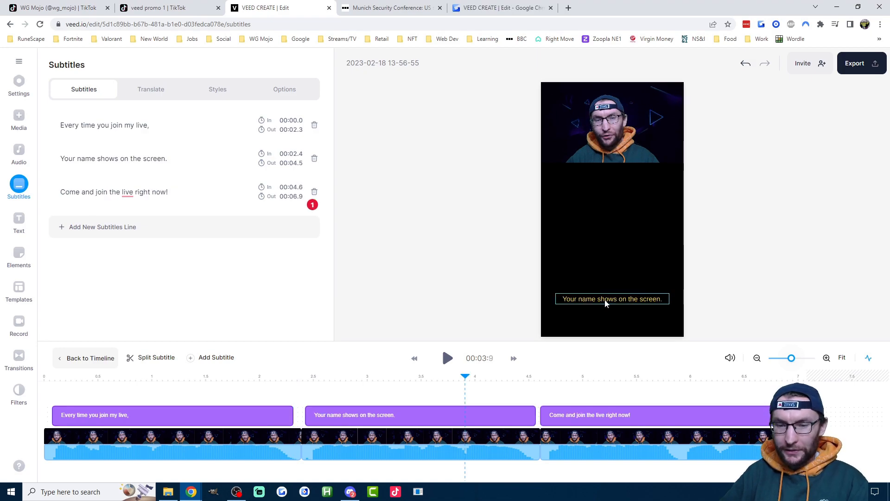
# - Move the subtitles up on the canvas so they overlap the lower edge of the talking-head video
pyautogui.moveTo(608, 300); pyautogui.dragTo(605, 159)
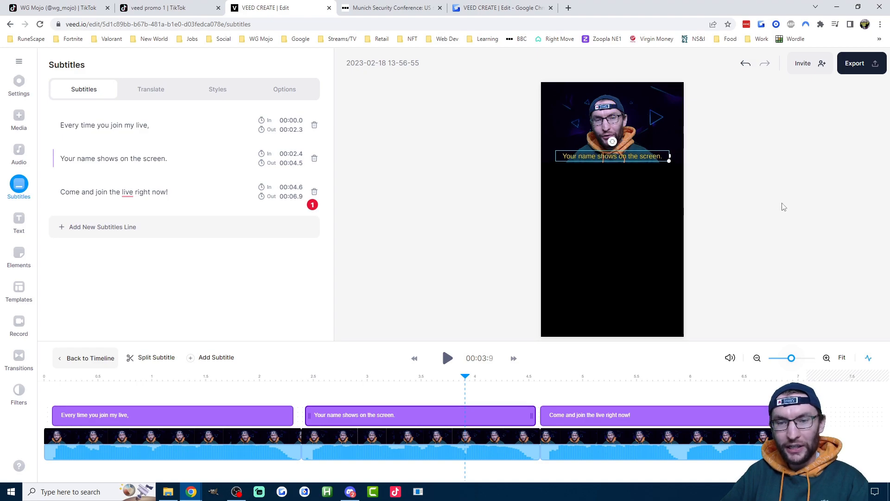
pyautogui.click(672, 208)
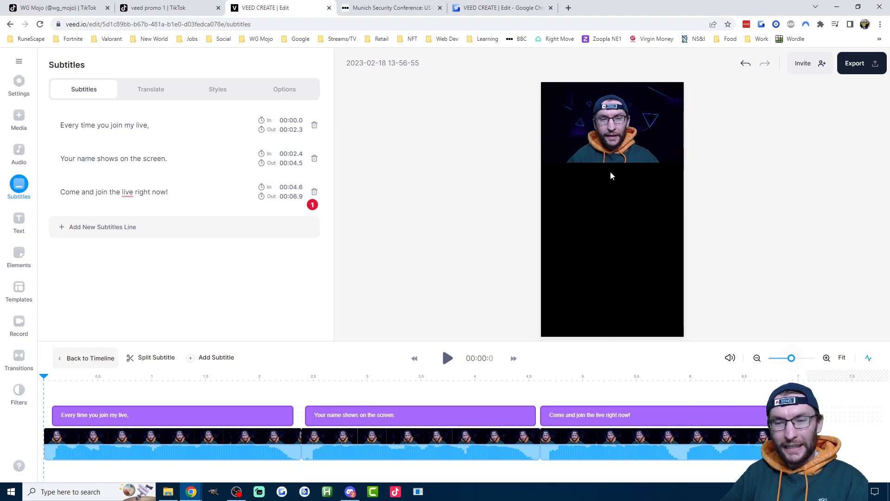
# - Add the Fortnite gameplay clip beneath the talking-head video and trim its end to match the talking-head clips at about 7 seconds
pyautogui.click(18, 119)
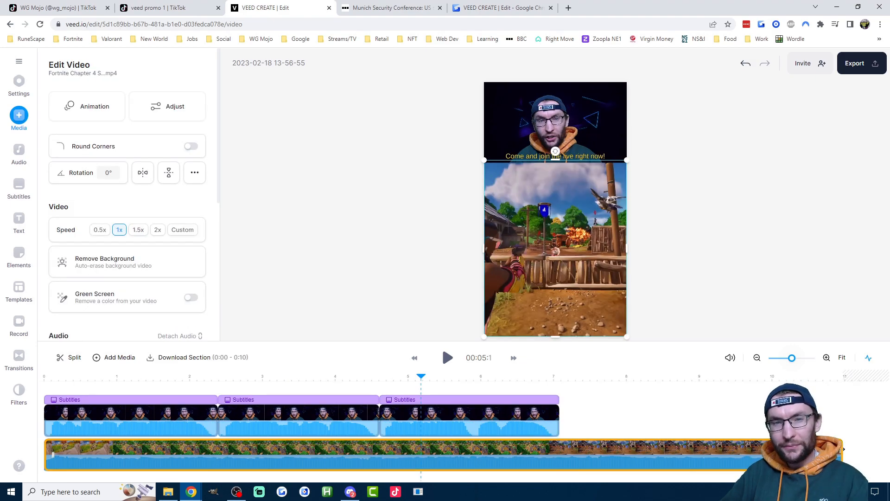
pyautogui.moveTo(843, 449); pyautogui.dragTo(556, 450)
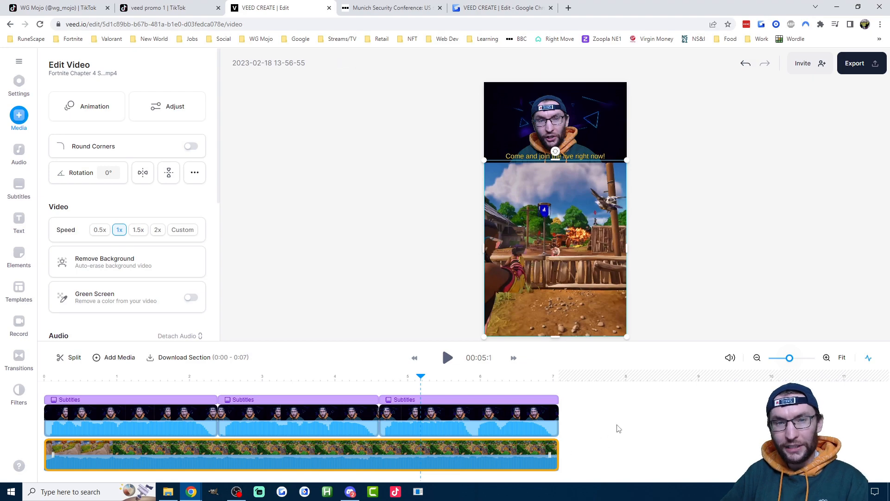
pyautogui.click(842, 357)
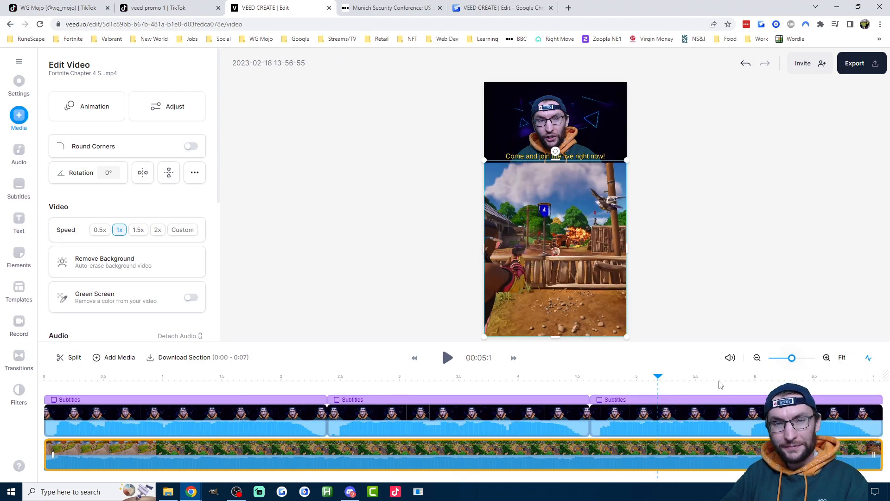
# - Mute the gameplay clip's audio and play the short from the beginning to check it
pyautogui.scroll(-3, 162, 245)
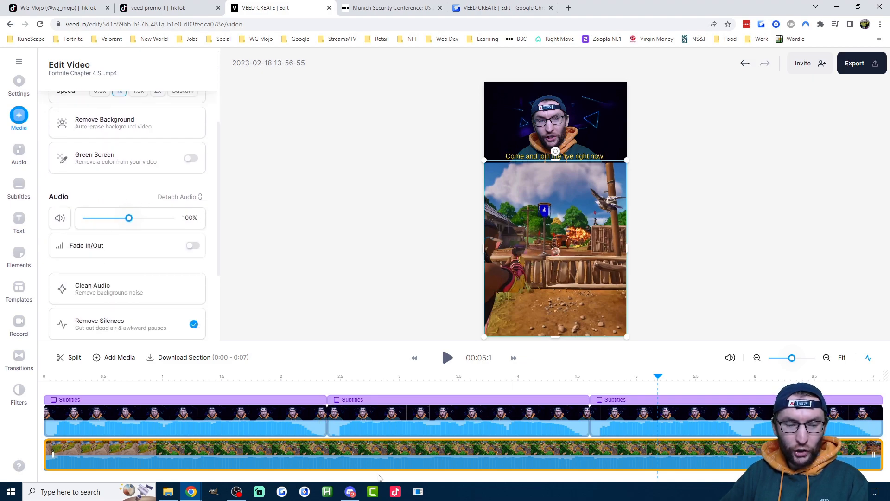
pyautogui.click(59, 218)
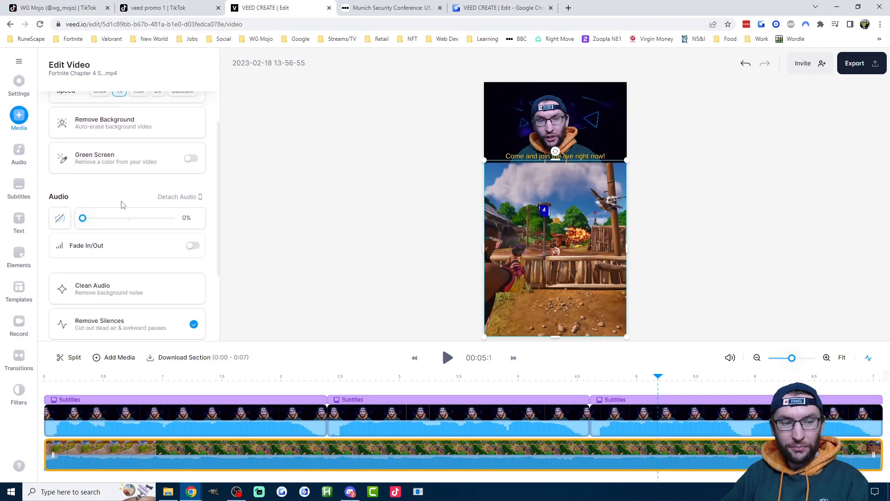
pyautogui.click(661, 312)
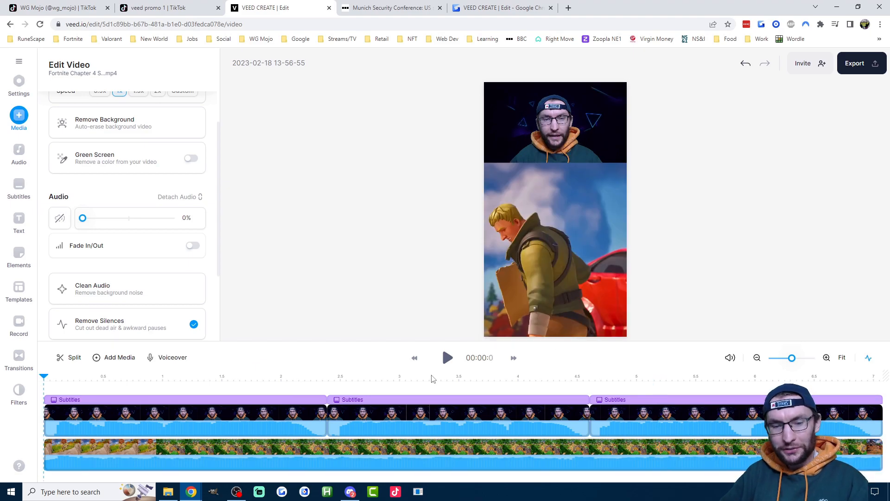
pyautogui.click(447, 359)
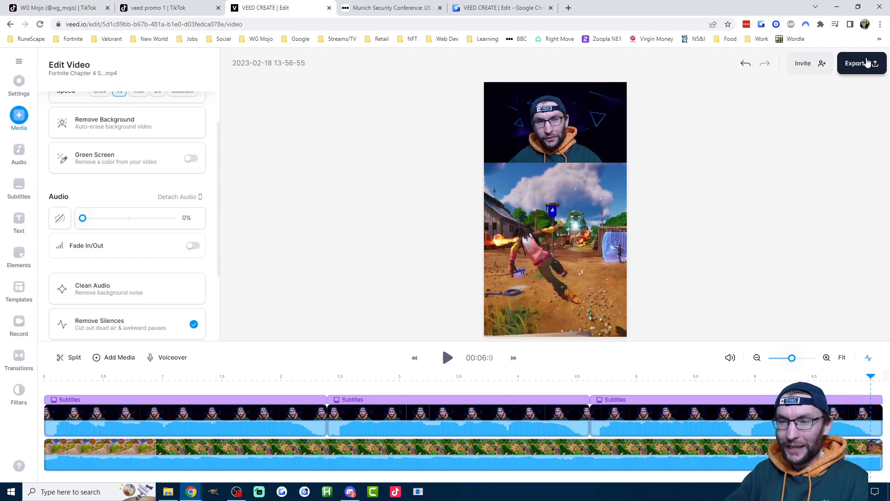
# - Export the video with custom settings of 1080p resolution and High quality, keeping the subtitles burned in
pyautogui.click(867, 62)
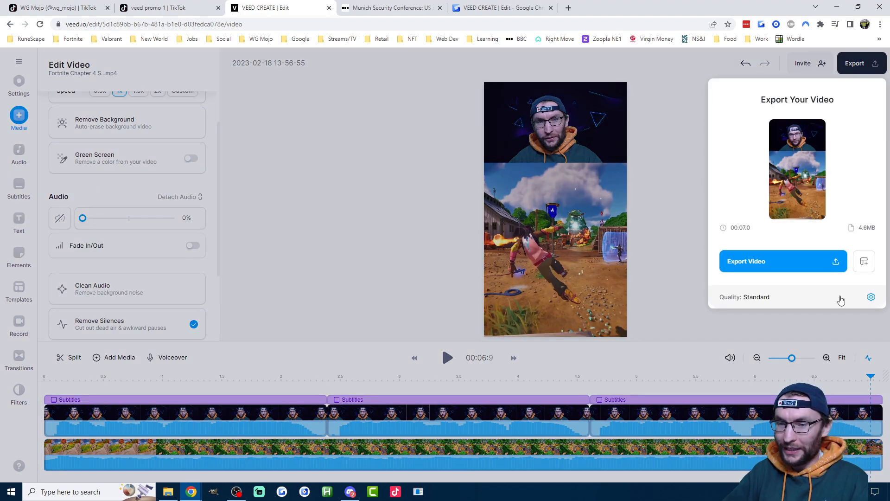
pyautogui.click(870, 298)
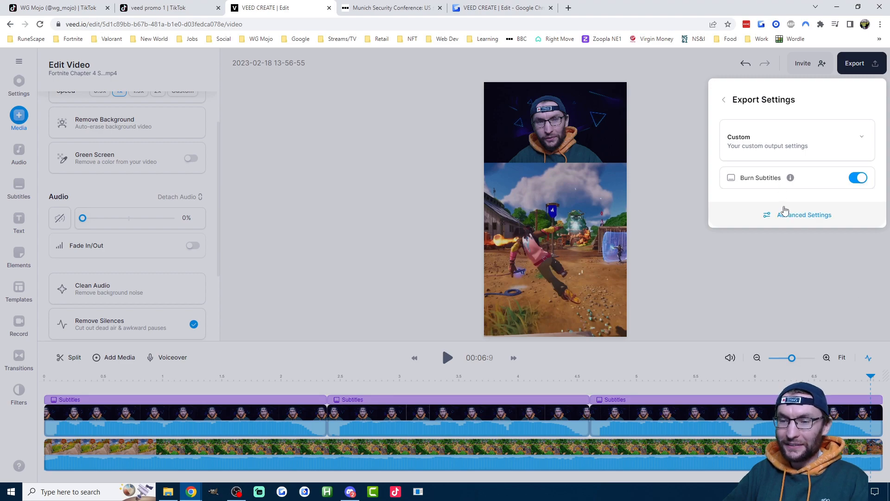
pyautogui.click(786, 213)
pyautogui.click(793, 257)
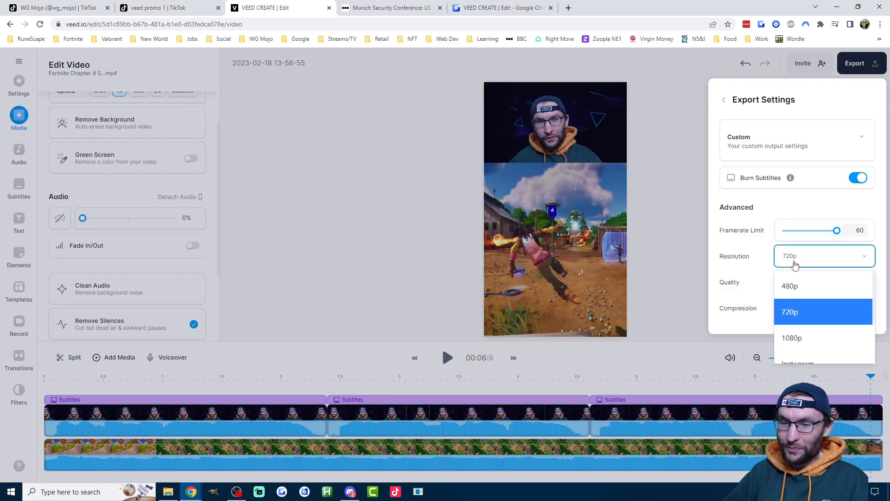
pyautogui.click(791, 337)
pyautogui.click(791, 281)
pyautogui.click(793, 363)
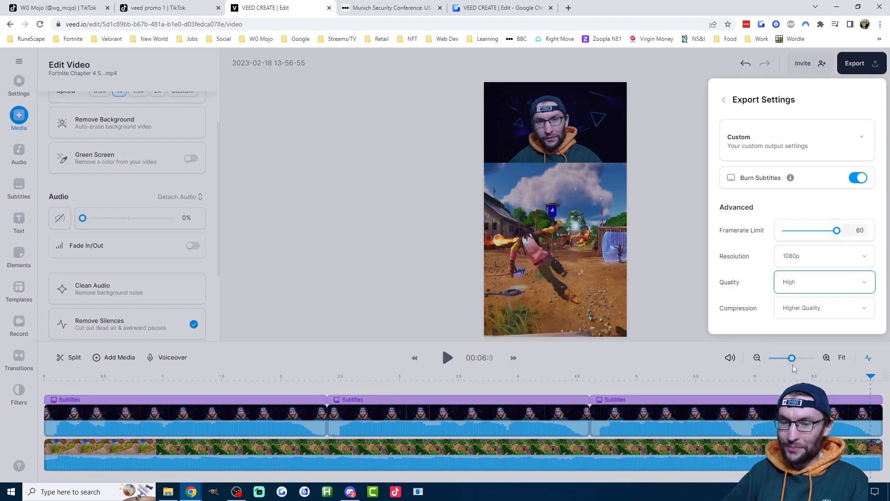
pyautogui.click(725, 100)
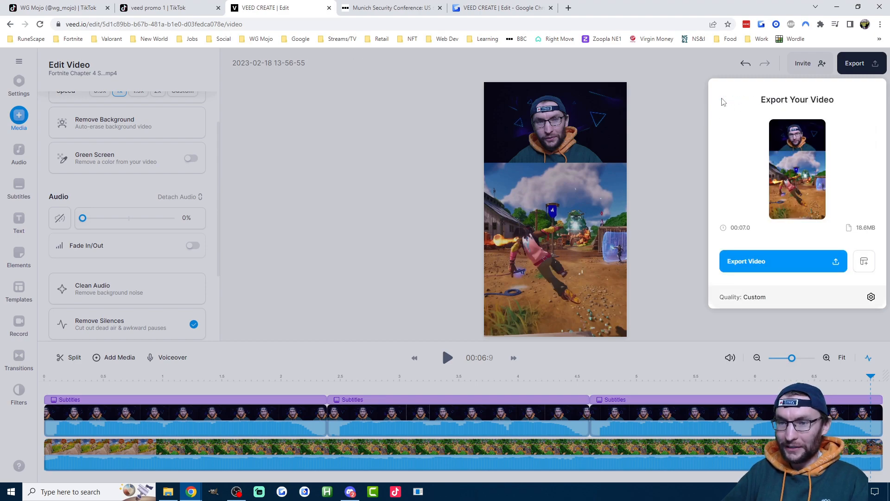
pyautogui.click(764, 263)
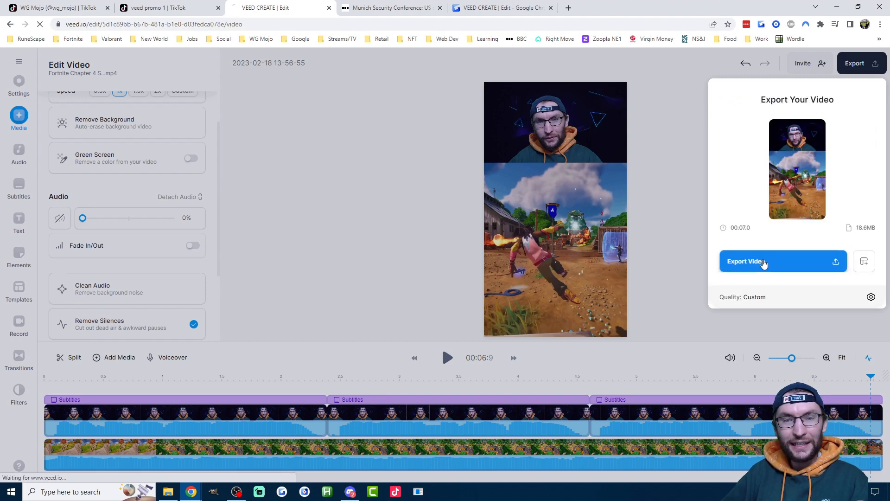